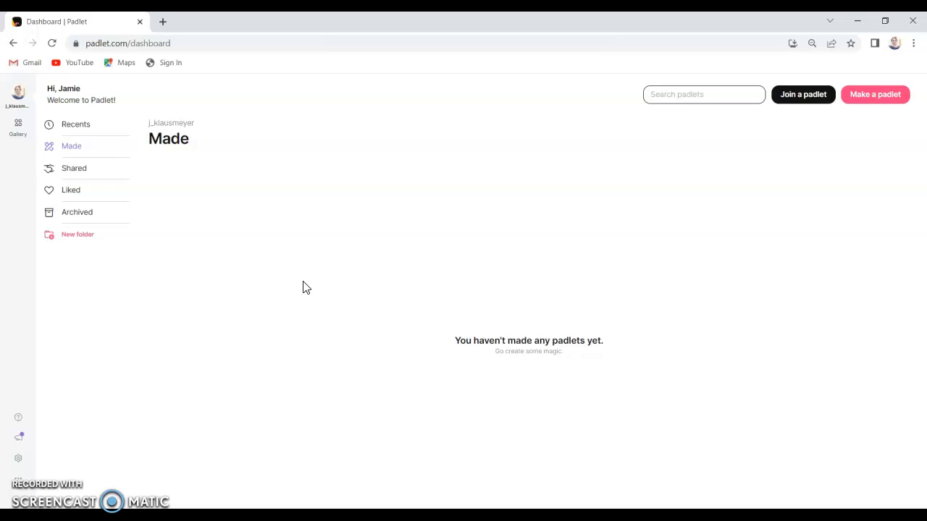
- Open Make a padlet from the dashboard to list the blank layouts: Wall, Stream, Grid, Shelf, Map, Canvas, Timeline
click(290, 279)
click(287, 279)
click(273, 280)
mouse_move(276, 280)
mouse_down()
mouse_move(236, 250)
mouse_move(259, 255)
mouse_up()
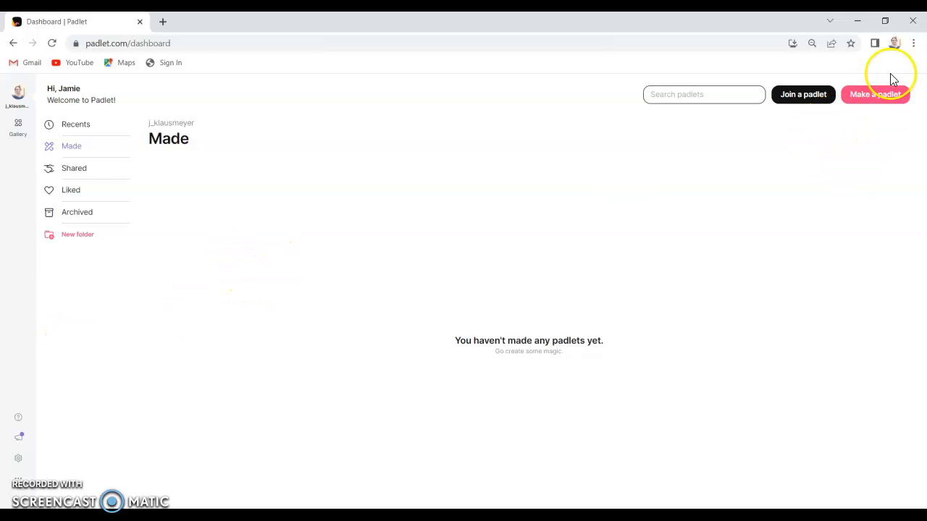
click(878, 99)
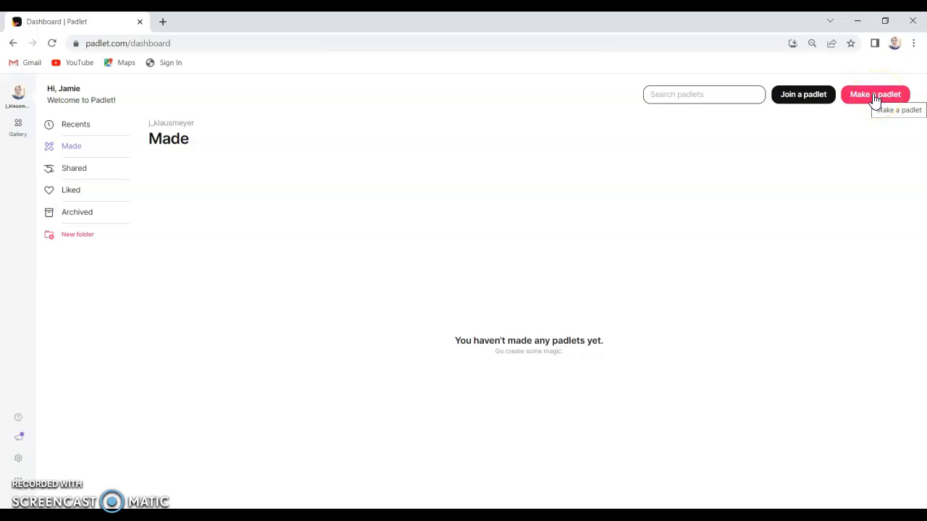
click(876, 99)
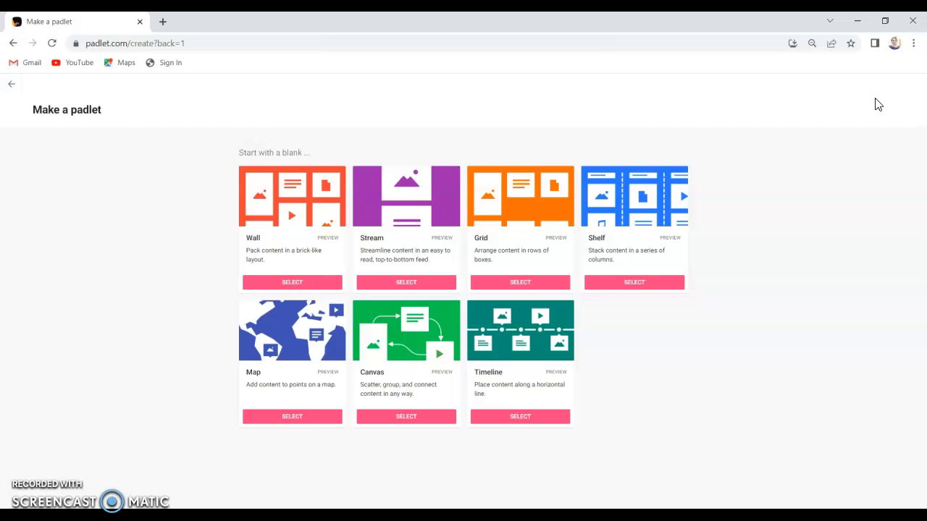
click(885, 104)
click(215, 166)
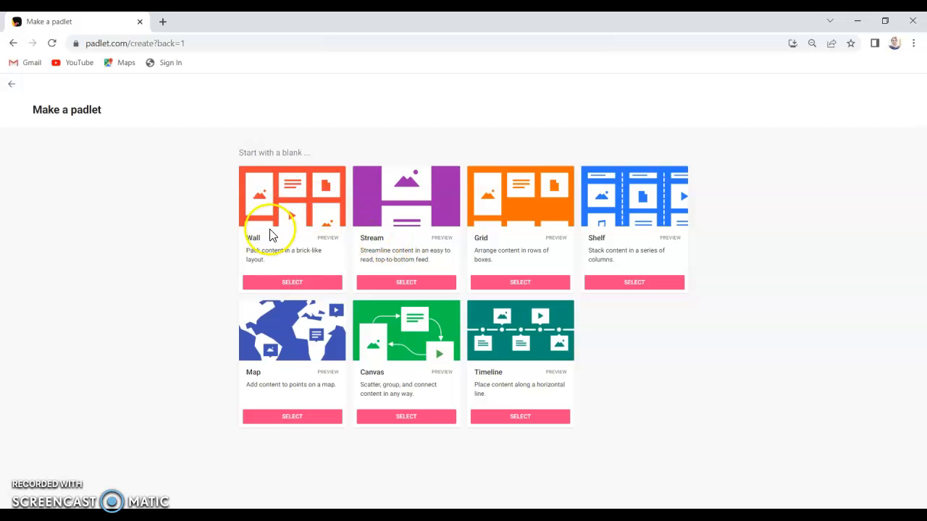
- Start a new Wall padlet and retitle it 'Monday Madness'
click(285, 284)
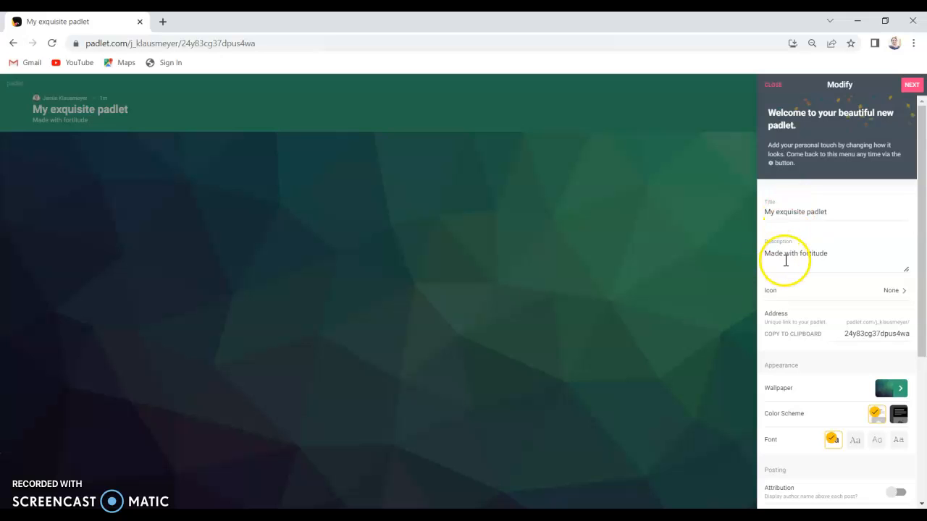
drag(836, 210, 762, 218)
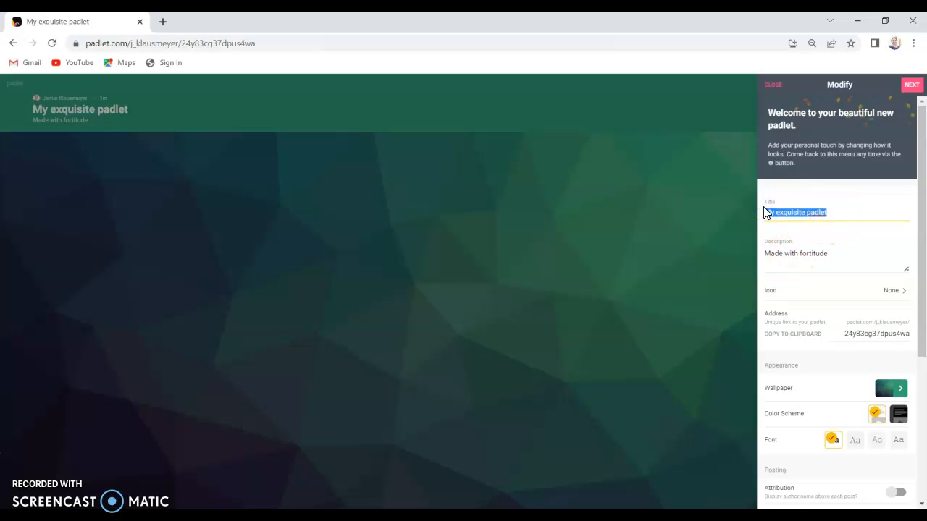
text(MondaY)
key(BackSpace)
text(y Madness)
click(799, 185)
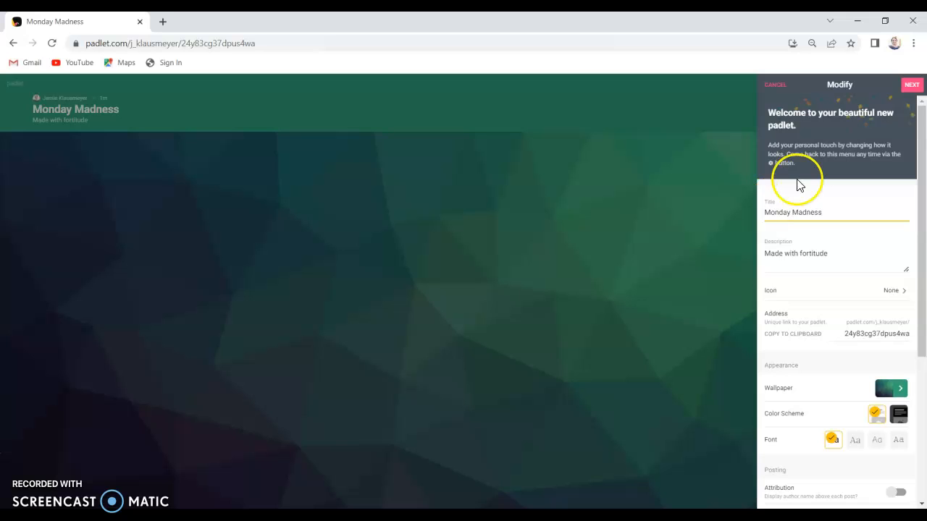
- Replace the default description with 'Post about what you did this weekend'
click(838, 254)
key(BackSpace)
key(BackSpace)
key(BackSpace)
key(BackSpace)
key(BackSpace)
key(BackSpace)
key(BackSpace)
key(BackSpace)
key(BackSpace)
key(BackSpace)
key(BackSpace)
key(BackSpace)
key(BackSpace)
key(BackSpace)
key(BackSpace)
key(BackSpace)
key(BackSpace)
key(BackSpace)
key(BackSpace)
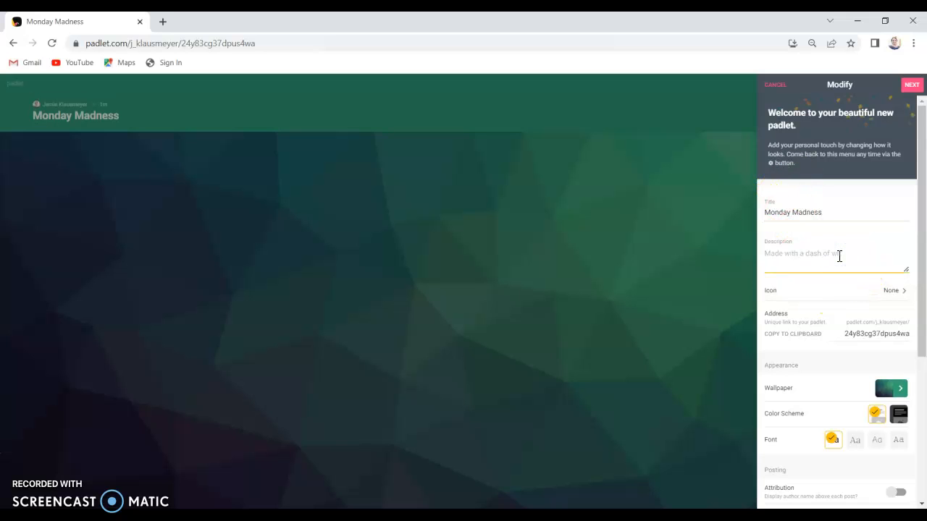
text(Post about what you did this weekend)
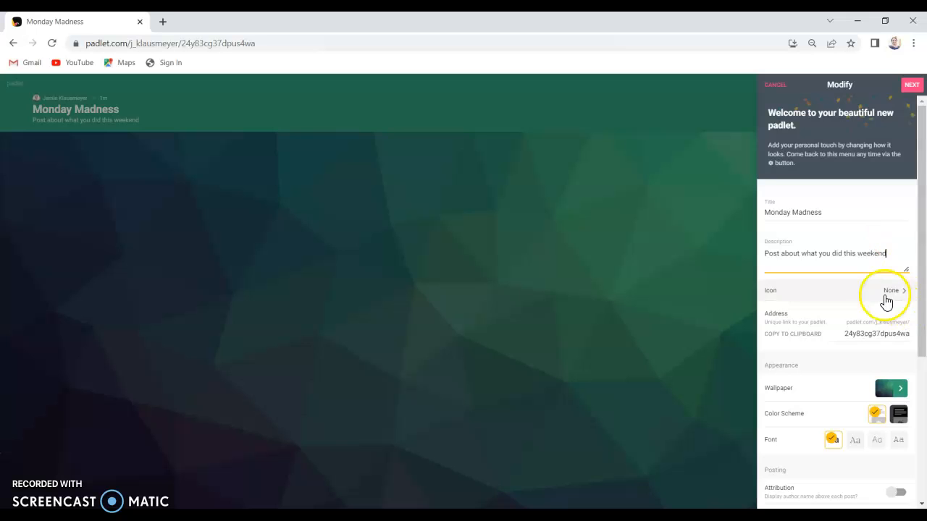
- Turn on Comments under Posting and bring up the Reactions choices
scroll(876, 298, down, 2)
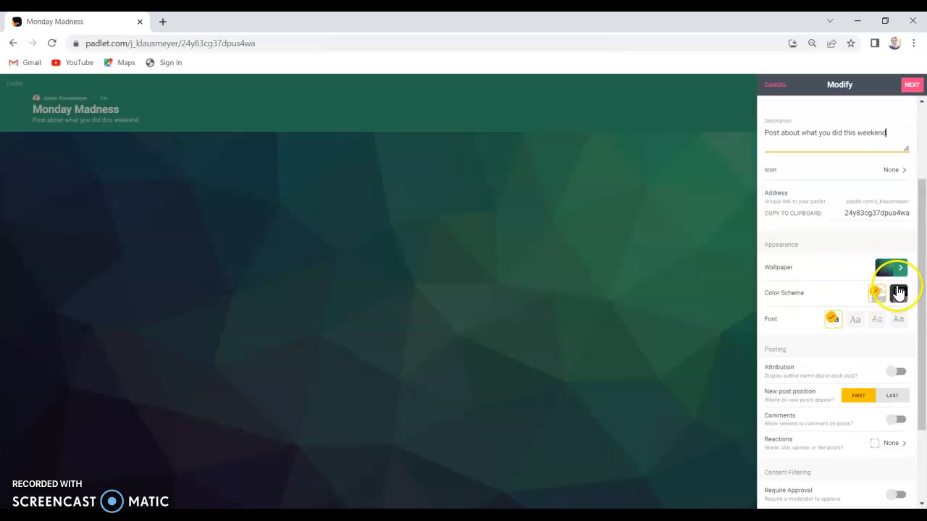
scroll(862, 318, down, 1)
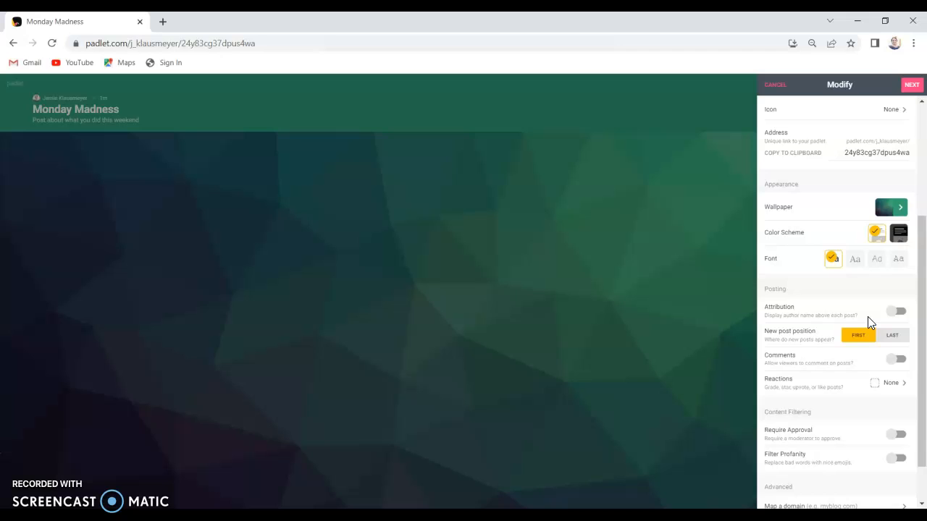
click(858, 314)
scroll(785, 318, down, 2)
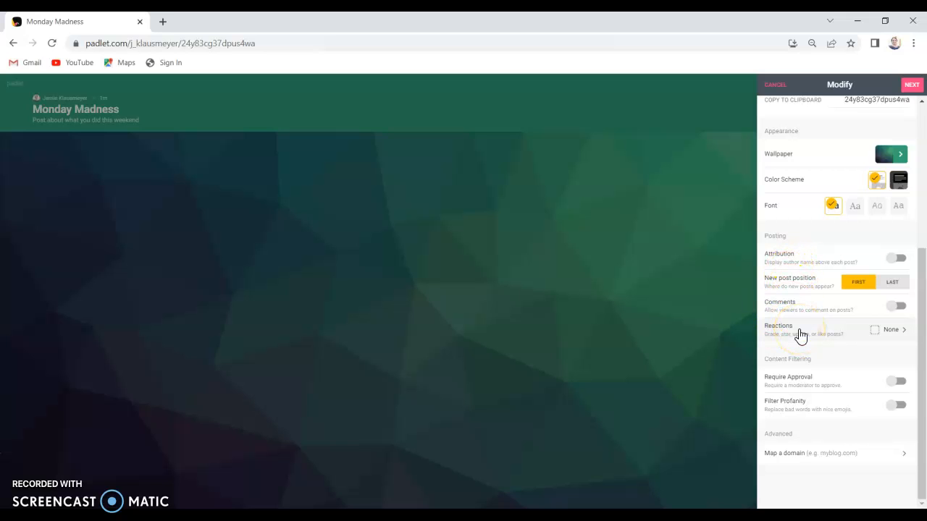
click(894, 307)
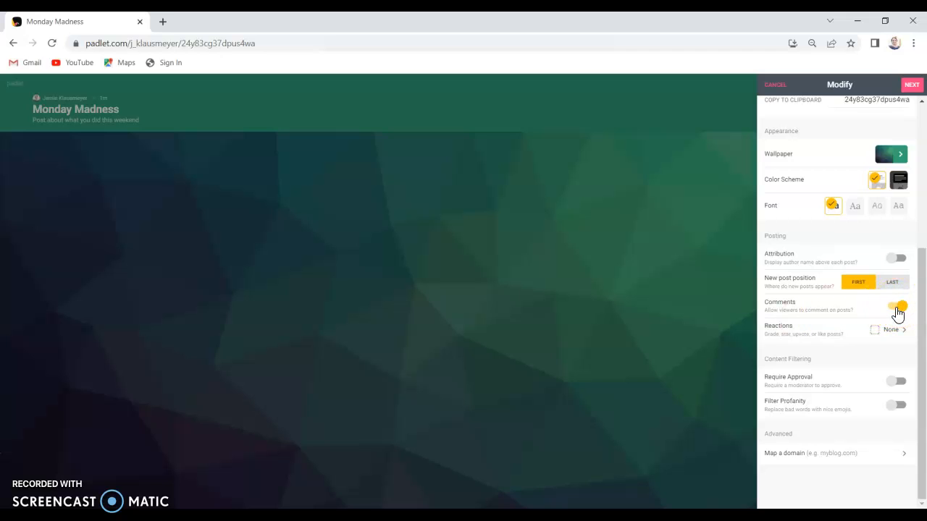
click(896, 333)
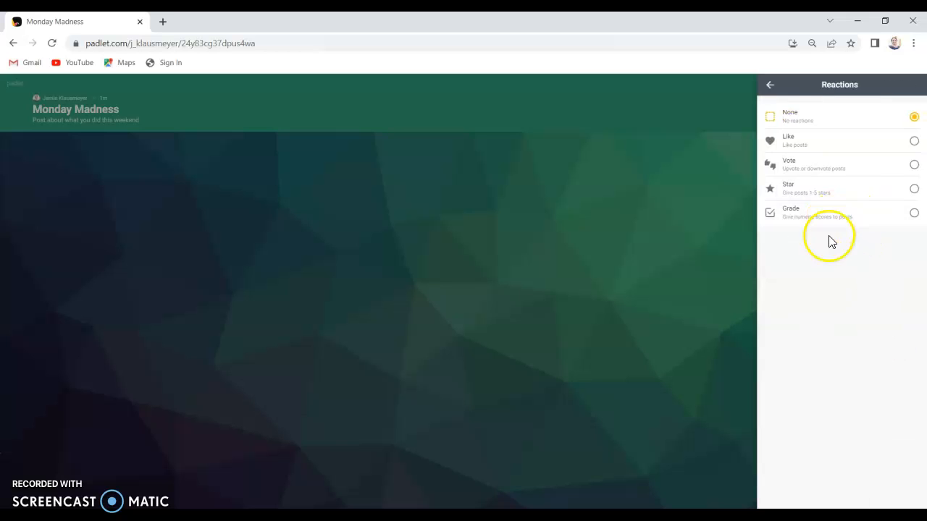
- Keep reactions off, enable Require Approval and Filter Profanity, and finish the settings
click(771, 84)
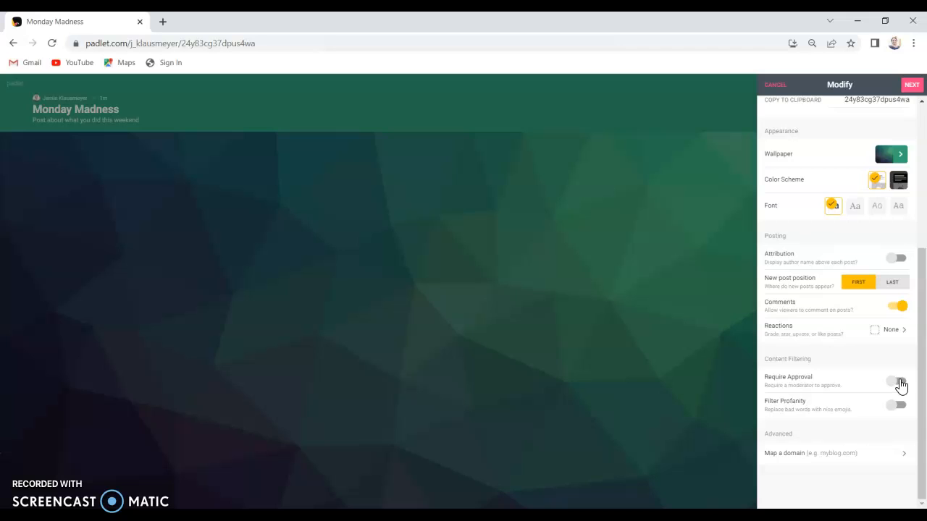
click(898, 384)
click(900, 406)
click(913, 87)
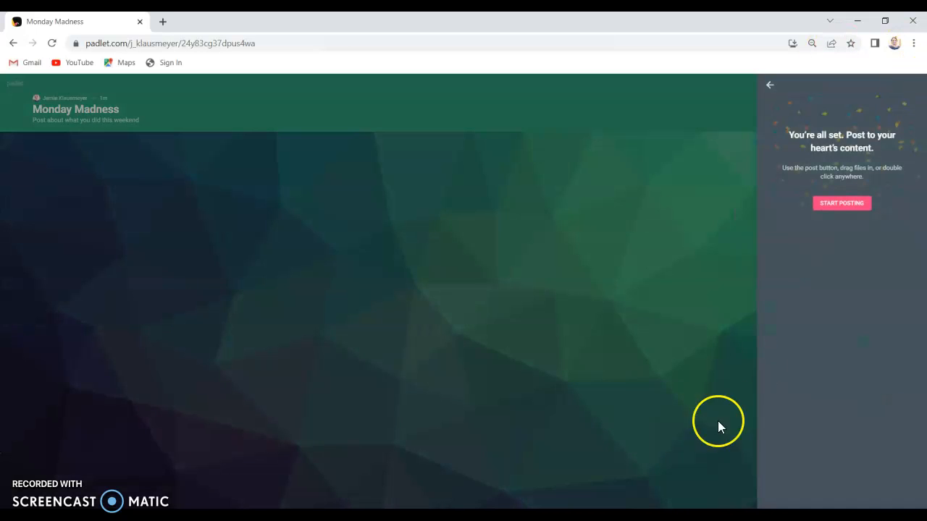
- Start a new post with the author's first name as its subject, ready for body text
click(833, 202)
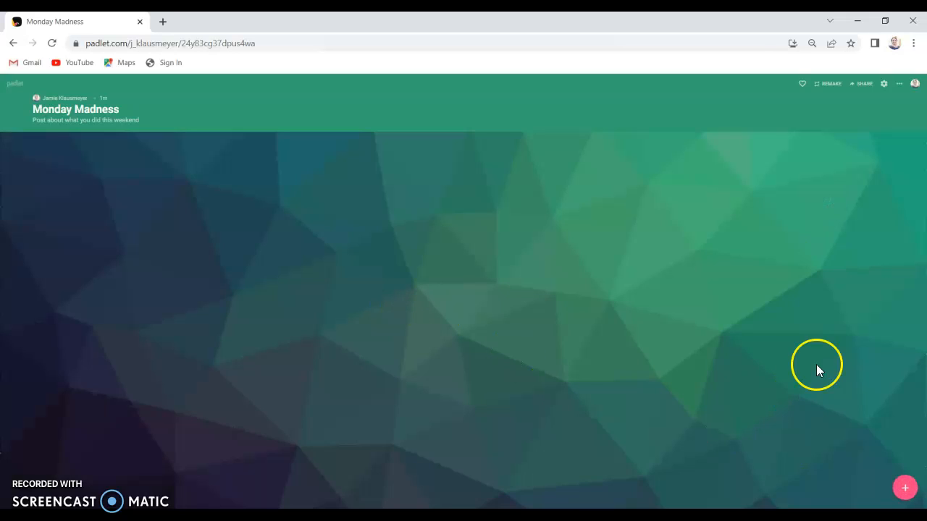
click(905, 490)
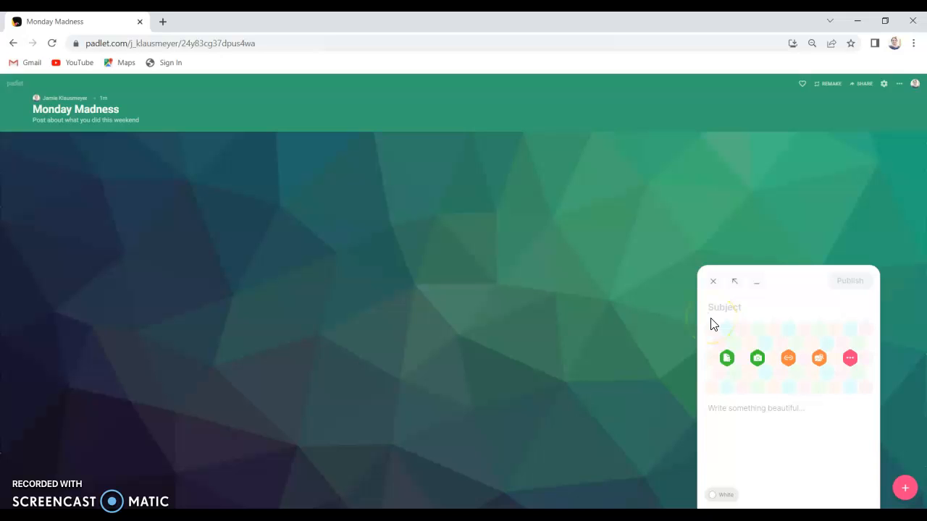
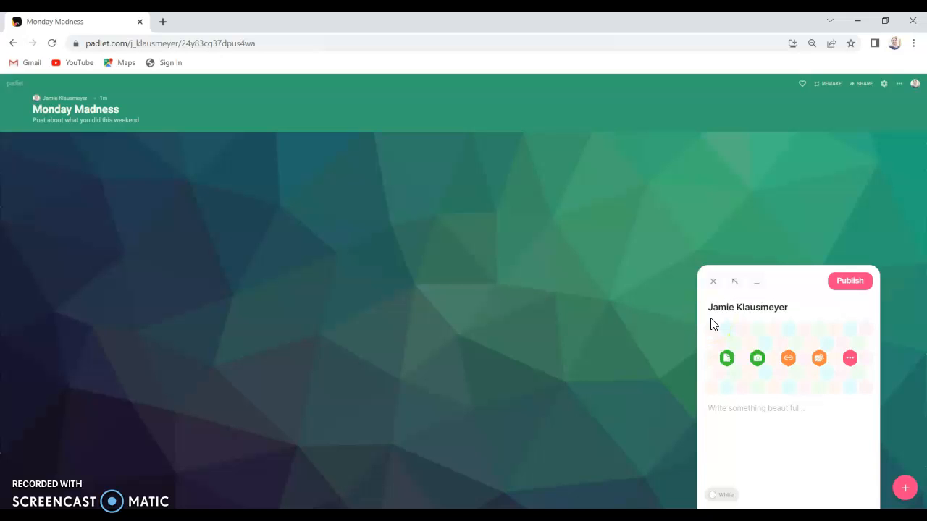
click(714, 410)
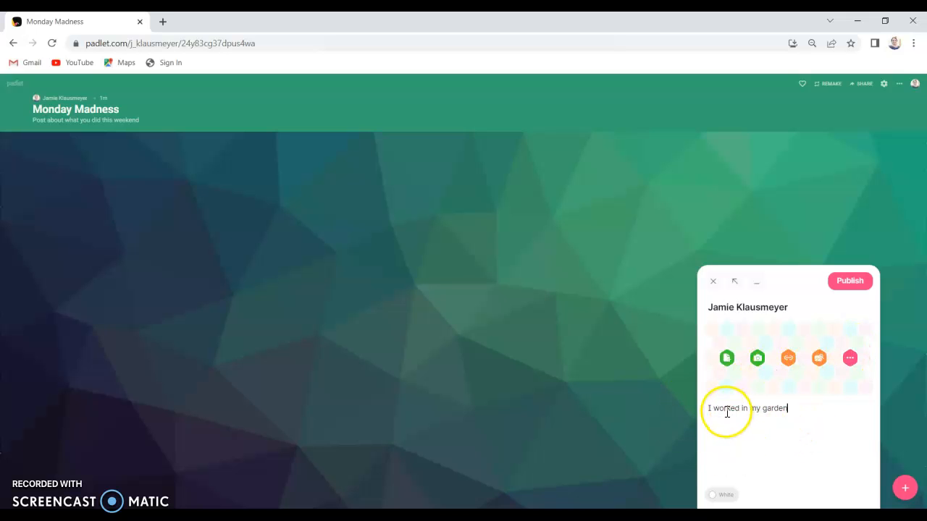
click(849, 359)
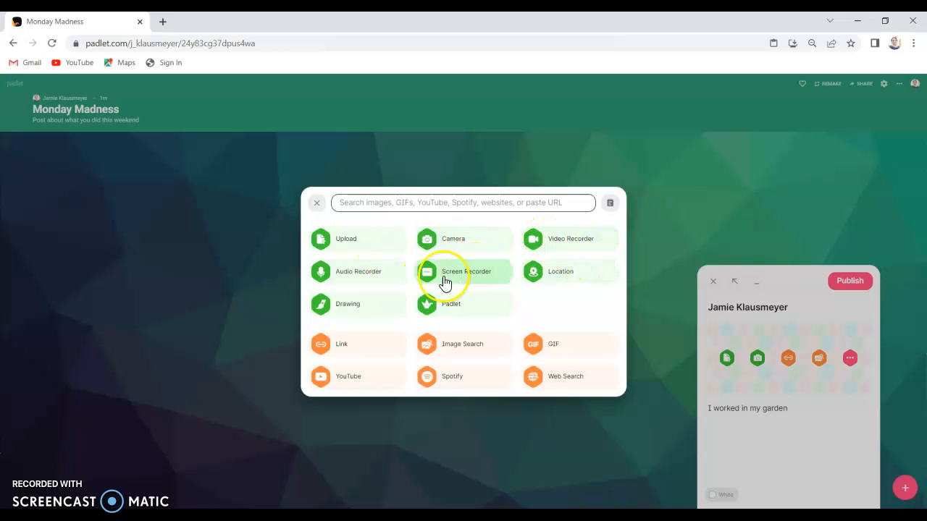
click(336, 307)
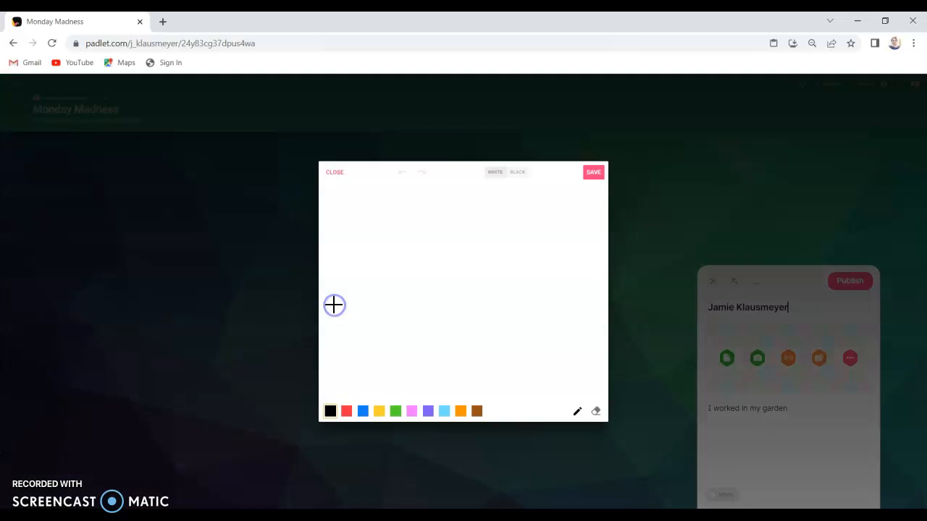
mouse_move(341, 221)
mouse_down()
mouse_move(340, 239)
mouse_move(359, 242)
mouse_move(346, 274)
mouse_up()
mouse_move(398, 235)
mouse_down()
mouse_move(397, 260)
mouse_move(461, 255)
mouse_move(449, 283)
mouse_up()
mouse_move(476, 248)
mouse_down()
mouse_move(494, 247)
mouse_move(505, 267)
mouse_up()
mouse_move(538, 233)
mouse_down()
mouse_move(546, 223)
mouse_move(523, 250)
mouse_move(553, 264)
mouse_move(533, 233)
mouse_up()
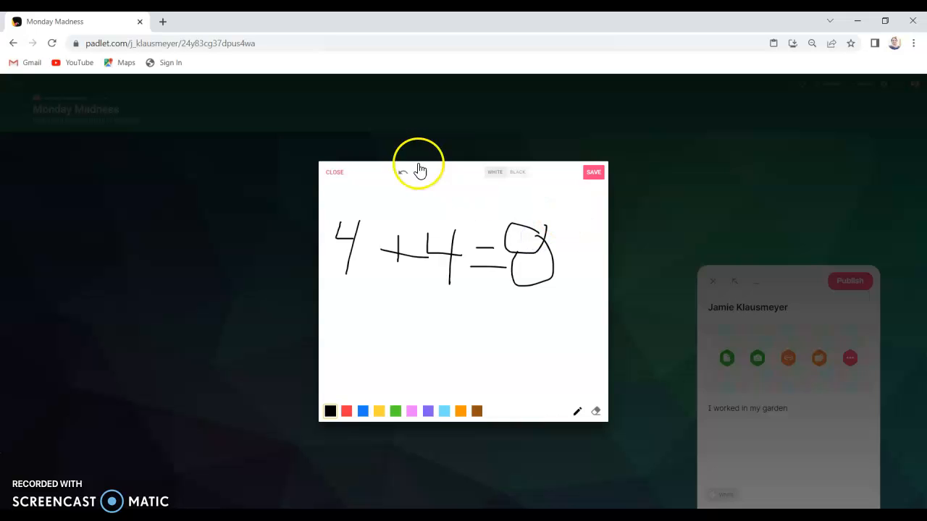
click(334, 171)
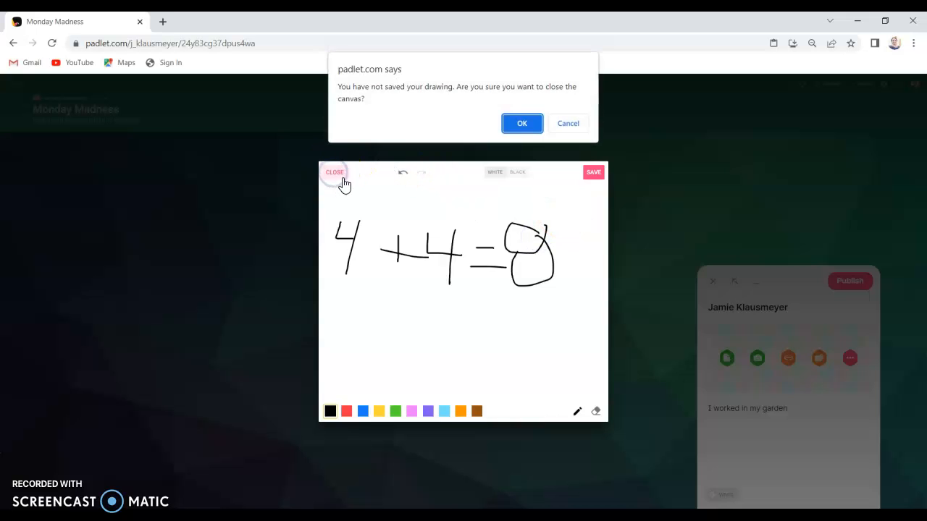
click(523, 124)
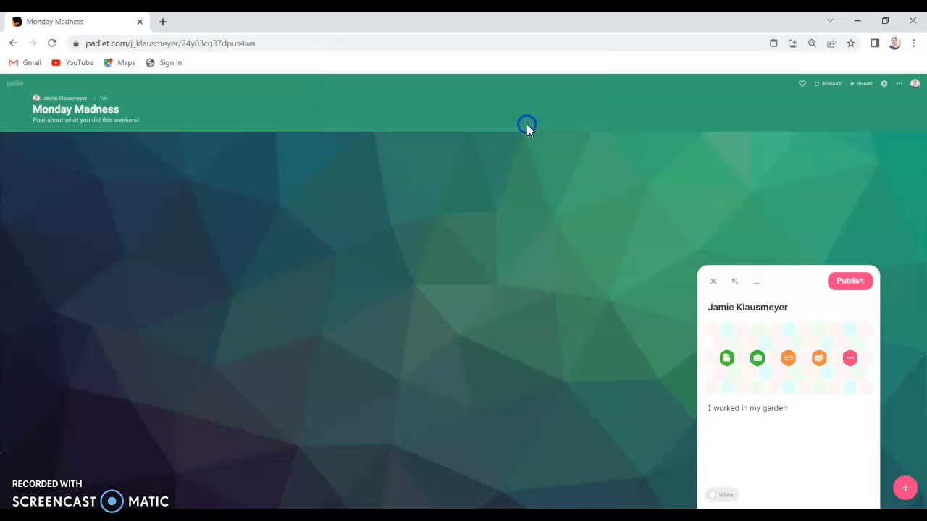
- Skip adding an attachment and publish the 'I worked in my garden' post to the board
click(850, 359)
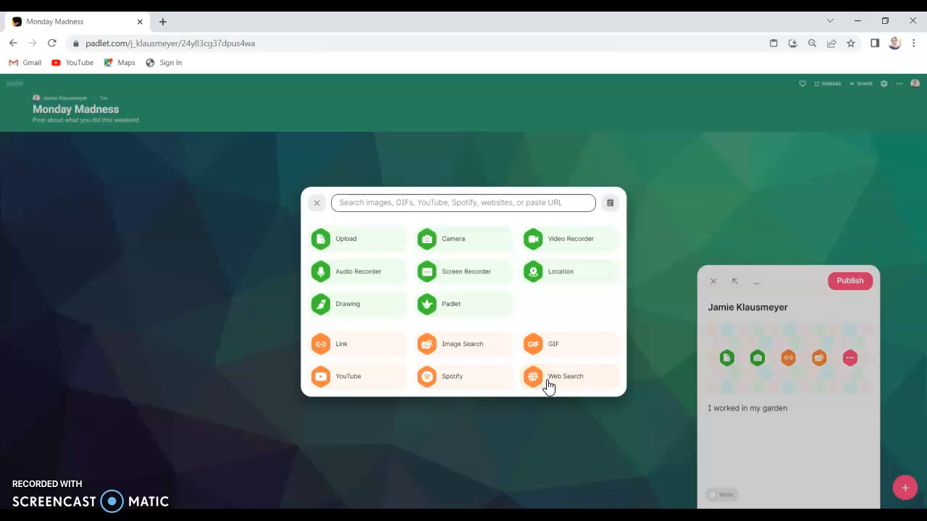
click(546, 399)
click(849, 281)
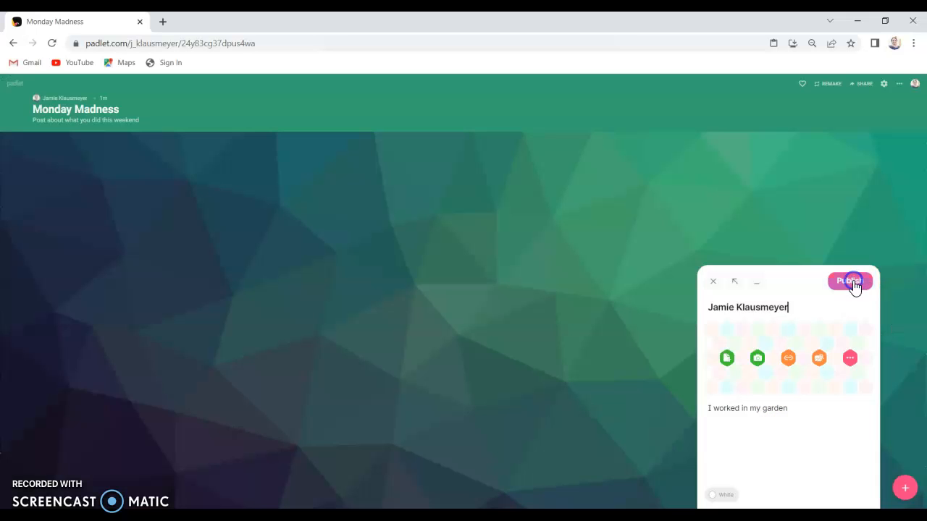
click(850, 282)
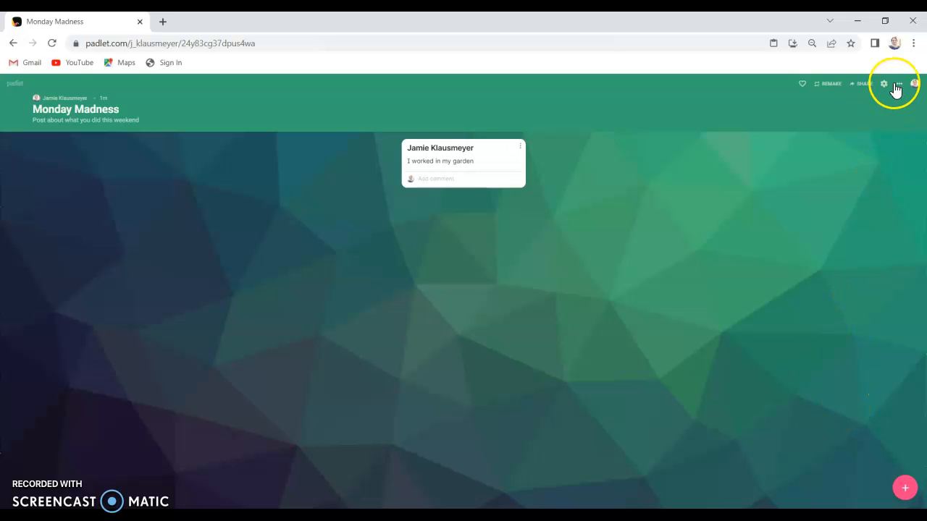
click(862, 84)
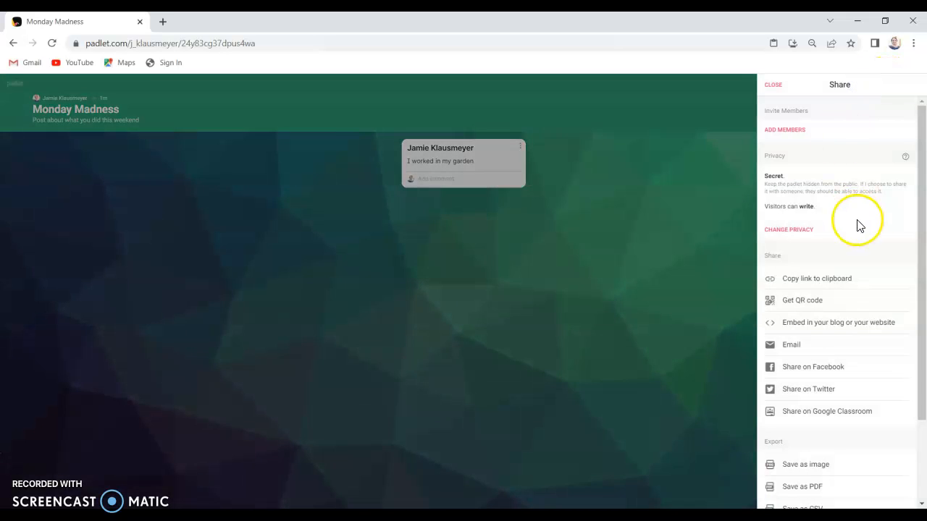
click(799, 282)
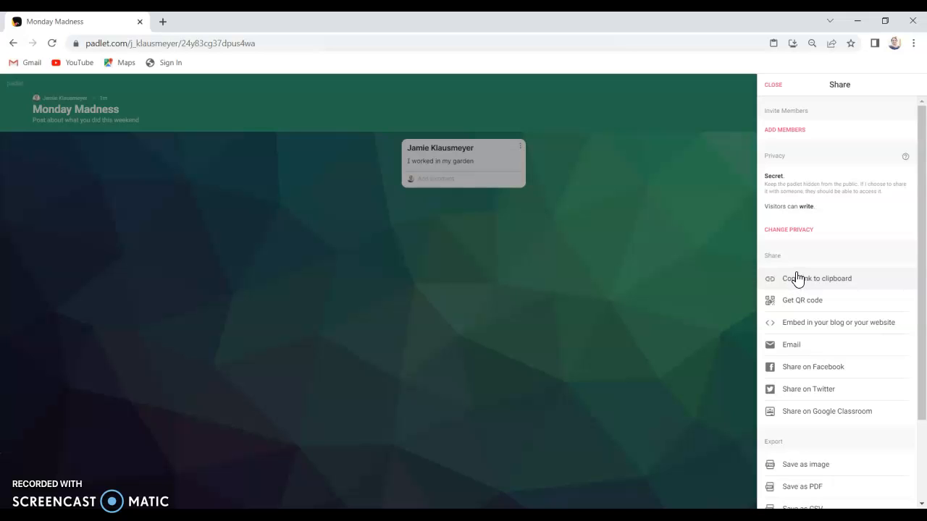
click(651, 303)
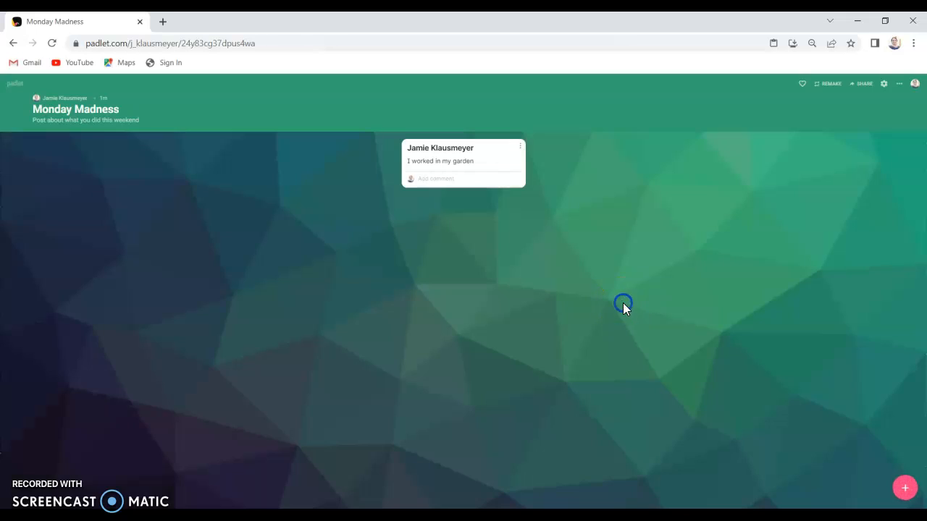